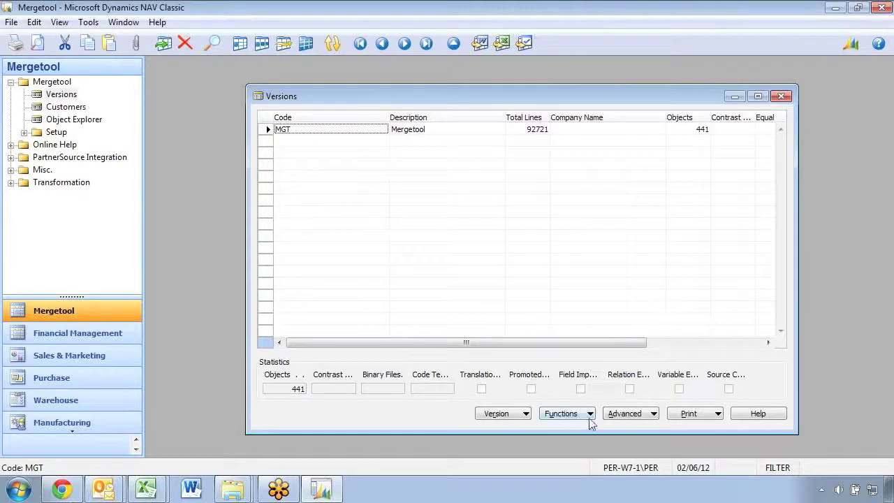
Step: Start an object text file import and choose MGT1.30.08.txt from the MGT folder as the source file
{"action": "left_click", "coordinate": [577, 418]}
{"action": "left_click", "coordinate": [590, 225]}
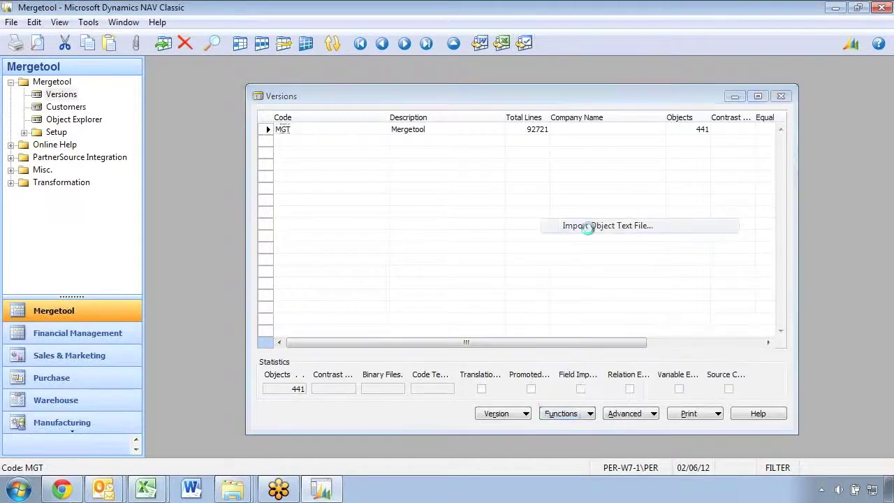
{"action": "key", "text": "Delete"}
{"action": "key", "text": "ctrl+Page_Down"}
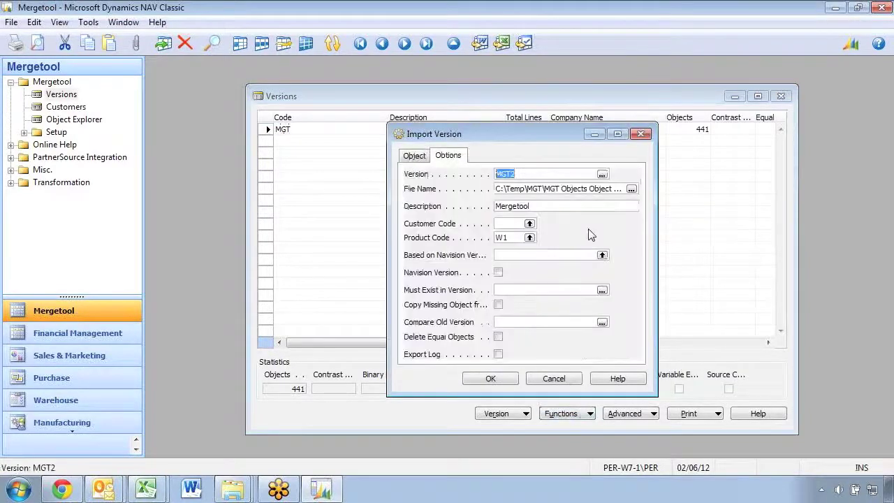
{"action": "key", "text": "Tab"}
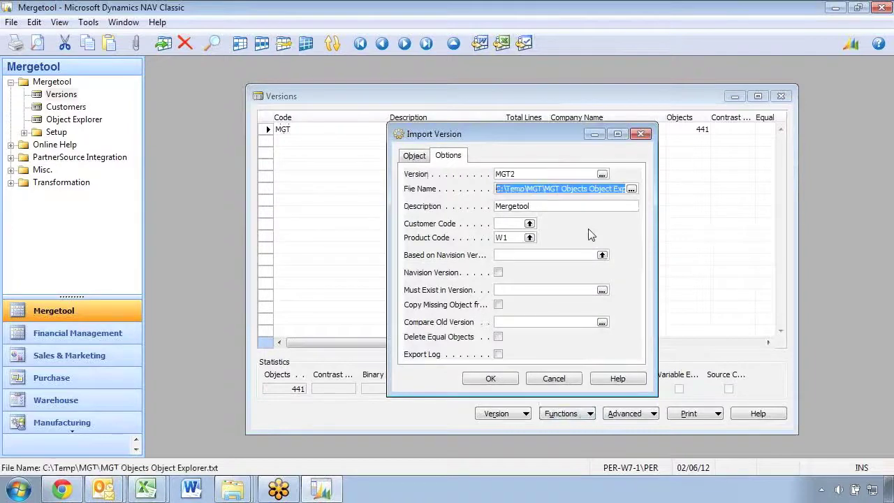
{"action": "key", "text": "shift+F6"}
{"action": "key", "text": "shift+Tab"}
{"action": "key", "text": "Down"}
{"action": "key", "text": "Down"}
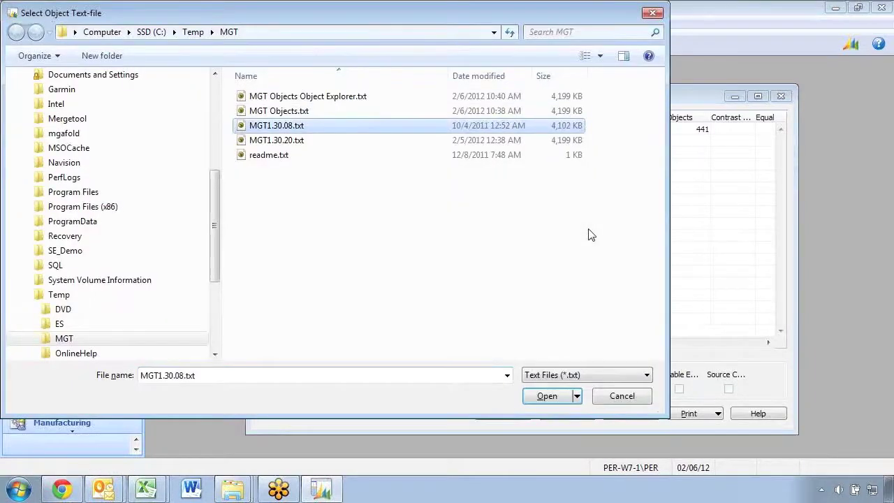
{"action": "key", "text": "Return"}
Step: Set the import's version code to MGT1.30.08 and its description to "Mergetool MGT1.30.08"
{"action": "key", "text": "shift+Tab"}
{"action": "type", "text": "MGT"}
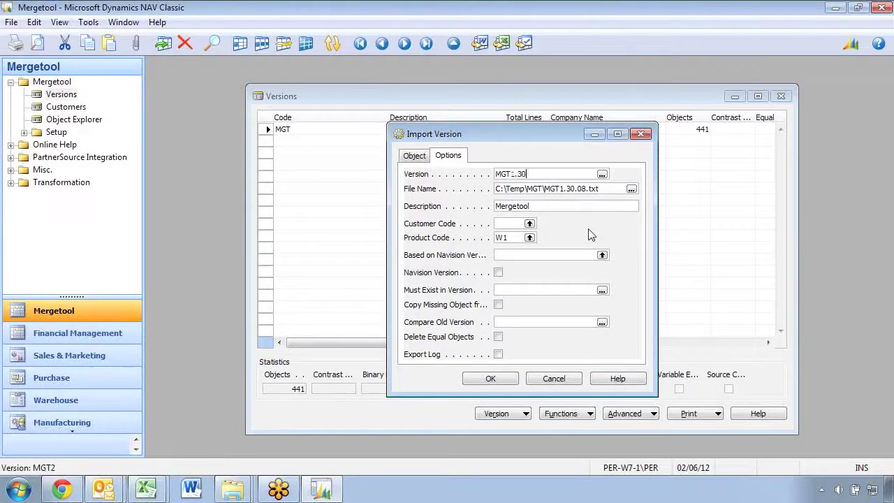
{"action": "key", "text": "Tab"}
{"action": "key", "text": "shift+Tab"}
{"action": "key", "text": "Tab"}
{"action": "key", "text": "Tab"}
{"action": "key", "text": "Home"}
{"action": "type", "text": "MGT1.30.08."}
Step: Leave the remaining import options at their defaults and run the import of version MGT1.30.08
{"action": "key", "text": "Tab"}
{"action": "key", "text": "Tab"}
{"action": "key", "text": "Tab"}
{"action": "key", "text": "Tab"}
{"action": "key", "text": "Tab"}
{"action": "key", "text": "Tab"}
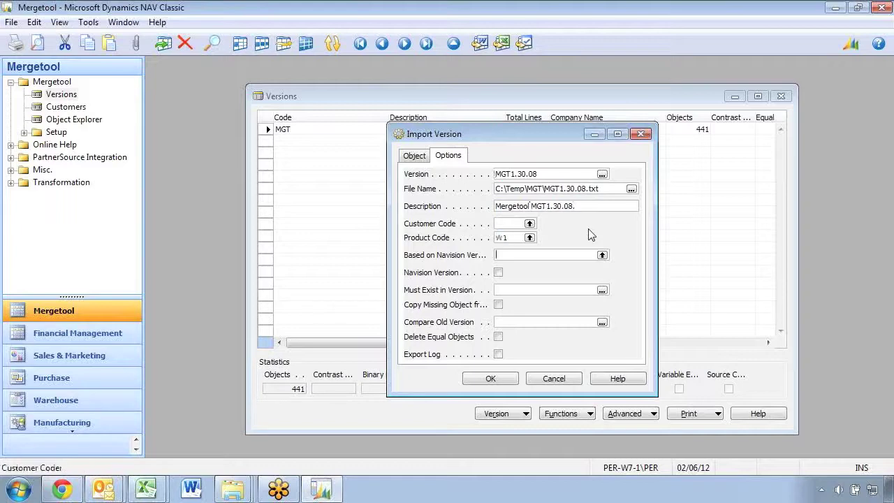
{"action": "key", "text": "Tab"}
{"action": "key", "text": "Return"}
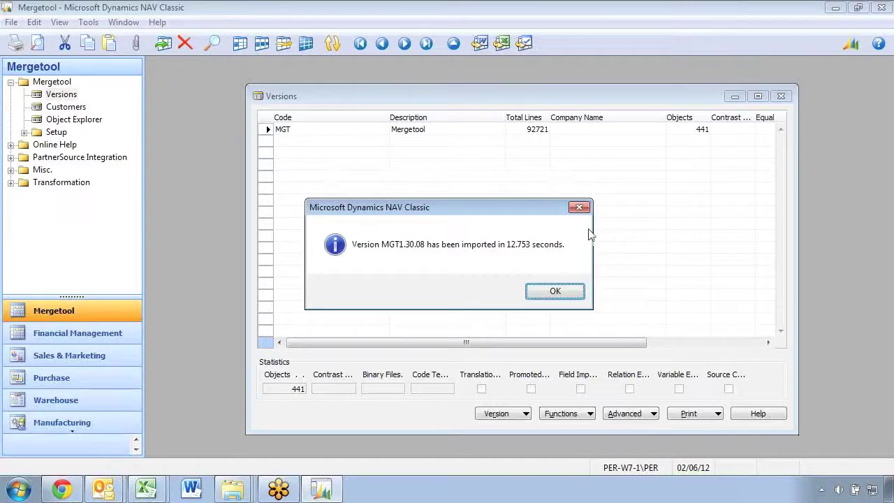
{"action": "key", "text": "Return"}
Step: Start another object text file import and choose MGT1.30.20.txt from the MGT folder as the source file
{"action": "key", "text": "Down"}
{"action": "key", "text": "alt+u"}
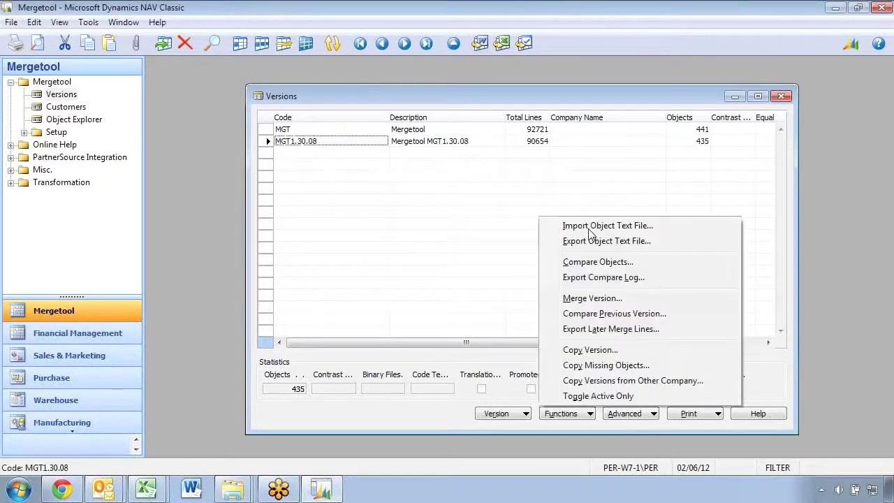
{"action": "key", "text": "Return"}
{"action": "key", "text": "ctrl+Page_Down"}
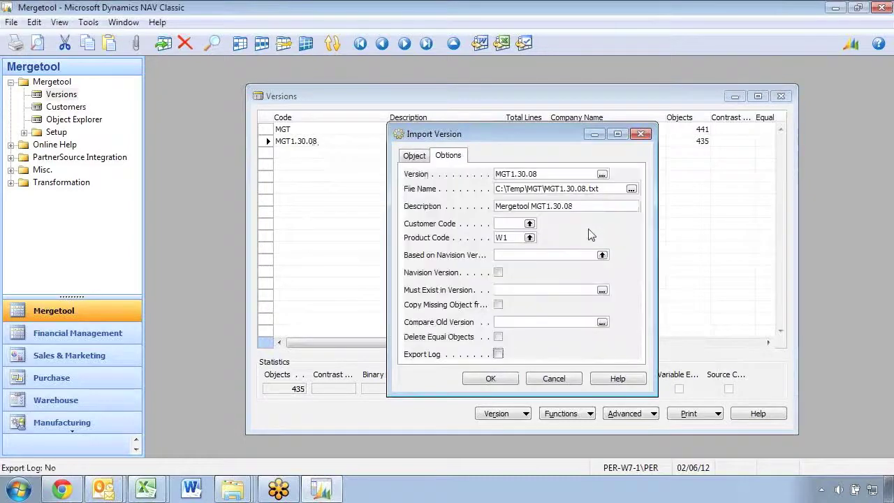
{"action": "key", "text": "Up"}
{"action": "key", "text": "Up"}
{"action": "key", "text": "Up"}
{"action": "key", "text": "Up"}
{"action": "key", "text": "Up"}
{"action": "key", "text": "Up"}
{"action": "key", "text": "Up"}
{"action": "key", "text": "Up"}
{"action": "key", "text": "Up"}
{"action": "key", "text": "Up"}
{"action": "key", "text": "Up"}
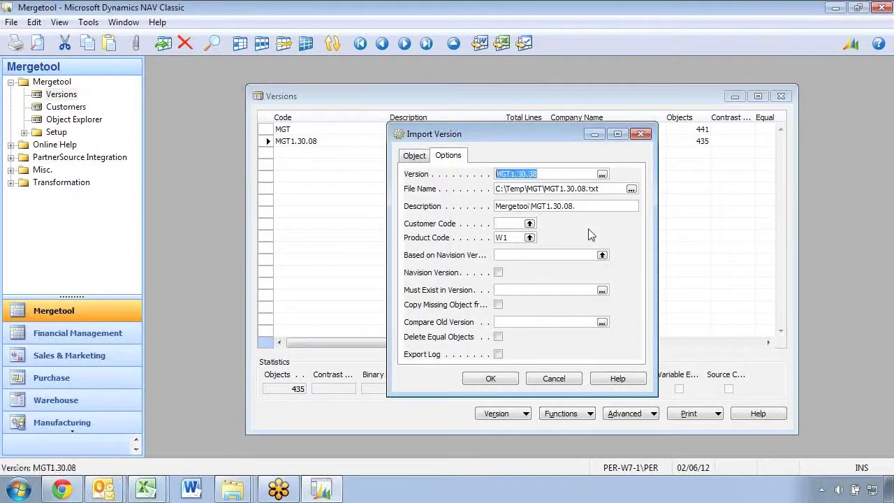
{"action": "key", "text": "Down"}
{"action": "left_click", "coordinate": [630, 189]}
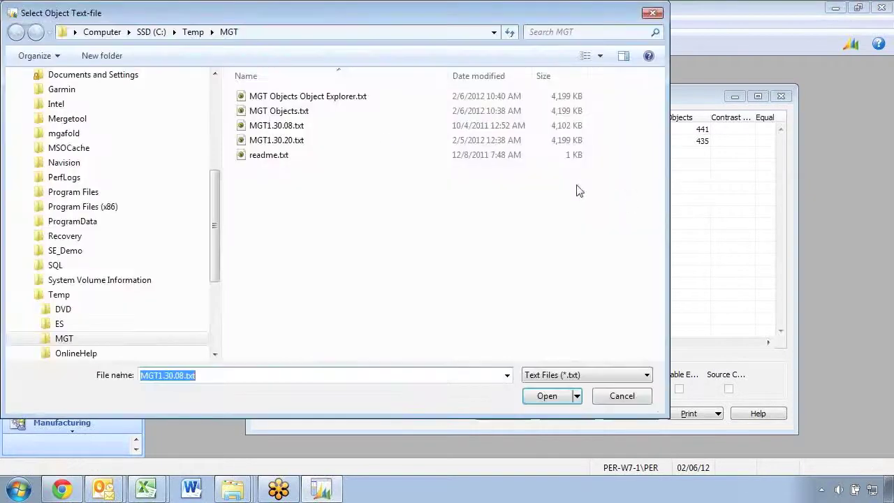
{"action": "left_click", "coordinate": [276, 140]}
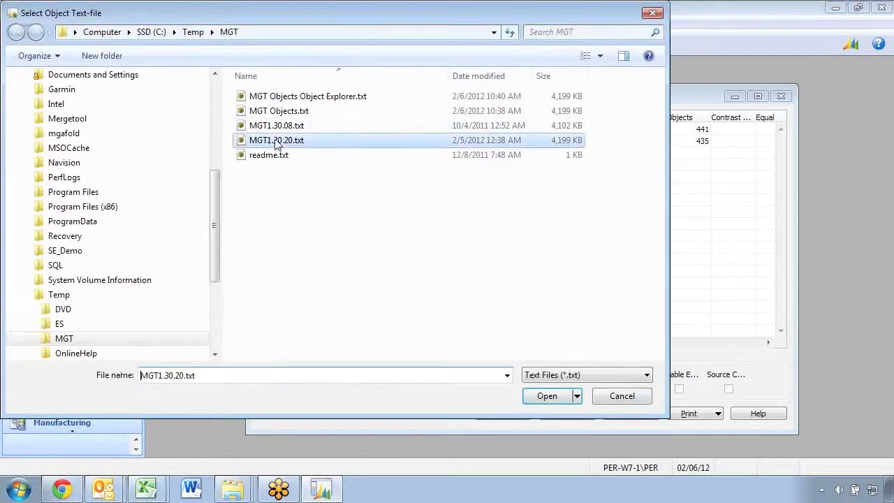
{"action": "left_click", "coordinate": [547, 396]}
Step: Import the file with version code MGT1.30.20 and the description "Mergetool MGT1.30.20"
{"action": "left_click", "coordinate": [549, 173]}
{"action": "key", "text": "BackSpace"}
{"action": "key", "text": "BackSpace"}
{"action": "key", "text": "Tab"}
{"action": "key", "text": "F1"}
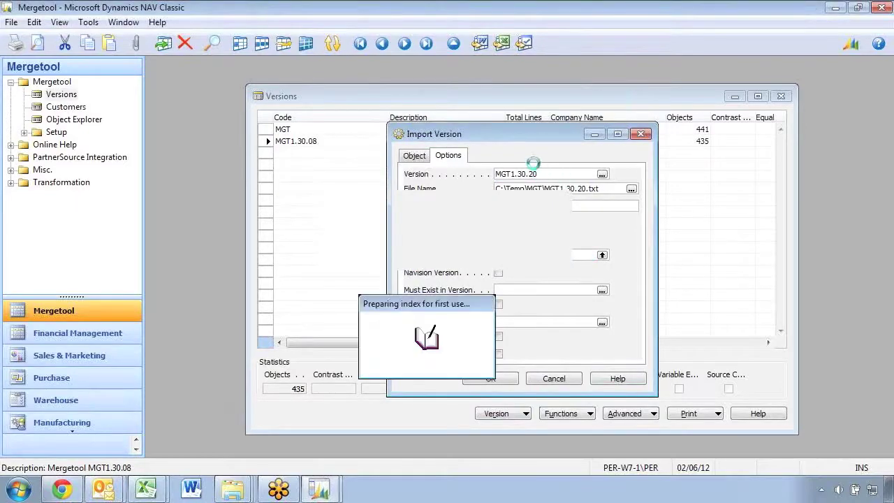
{"action": "key", "text": "alt+F4"}
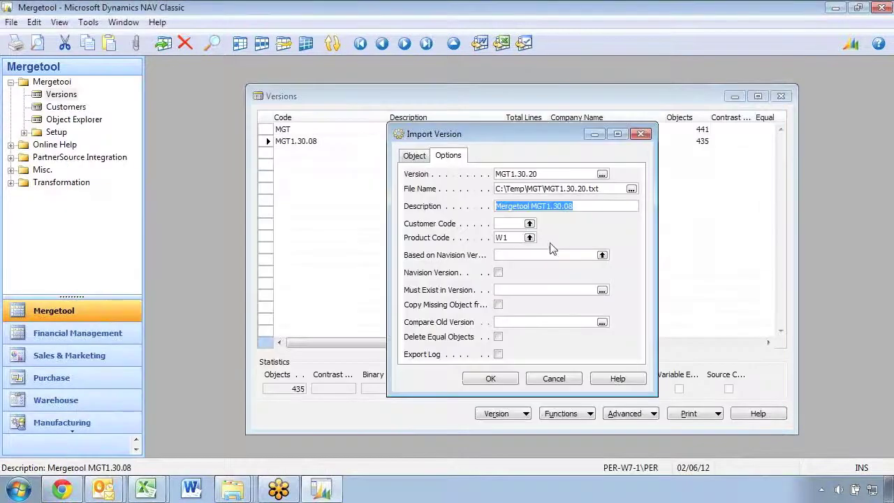
{"action": "left_click", "coordinate": [584, 207]}
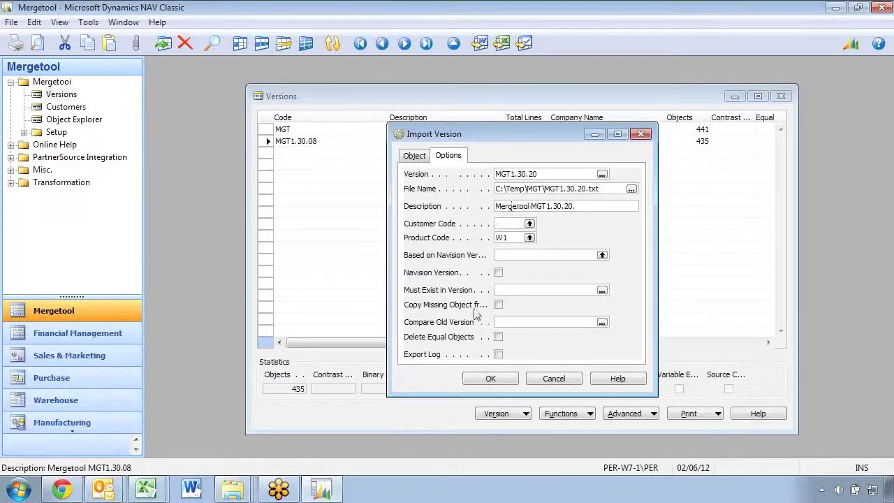
{"action": "left_click", "coordinate": [489, 379]}
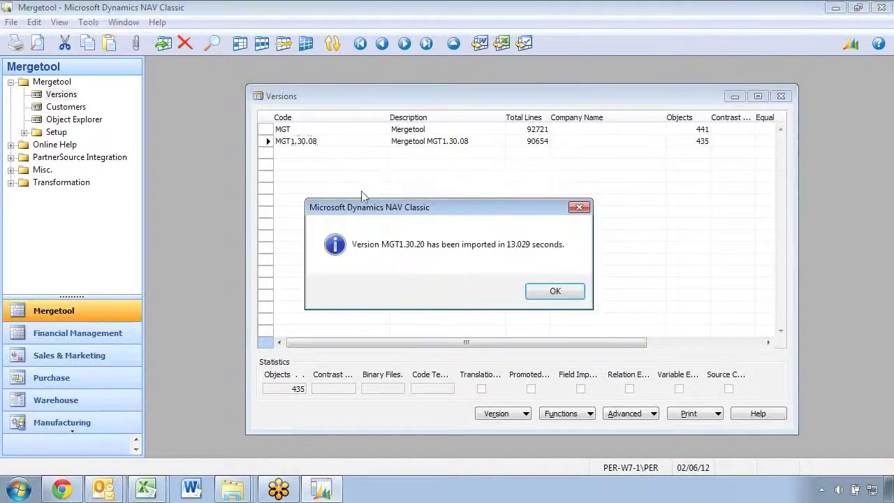
{"action": "left_click", "coordinate": [555, 291]}
Step: Set up an object comparison for version MGT1.30.20 with MGT1.30.08 as the old version
{"action": "left_click", "coordinate": [290, 155]}
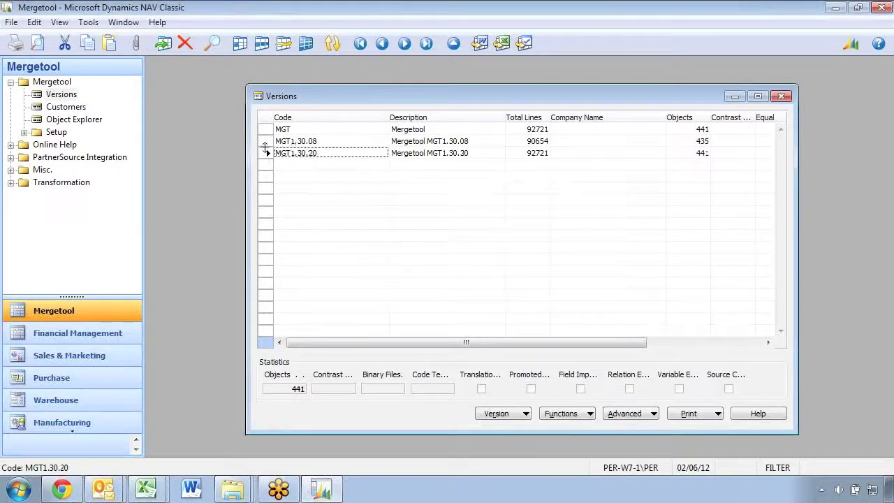
{"action": "left_click", "coordinate": [298, 155]}
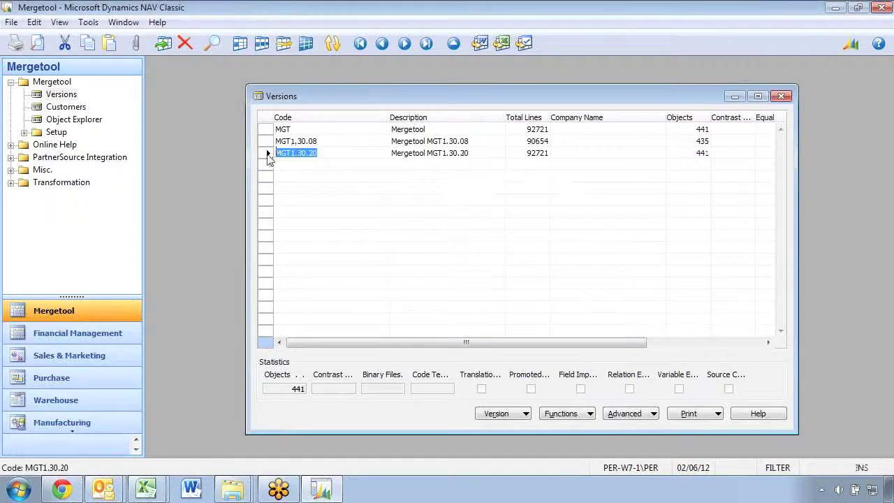
{"action": "left_click", "coordinate": [268, 155]}
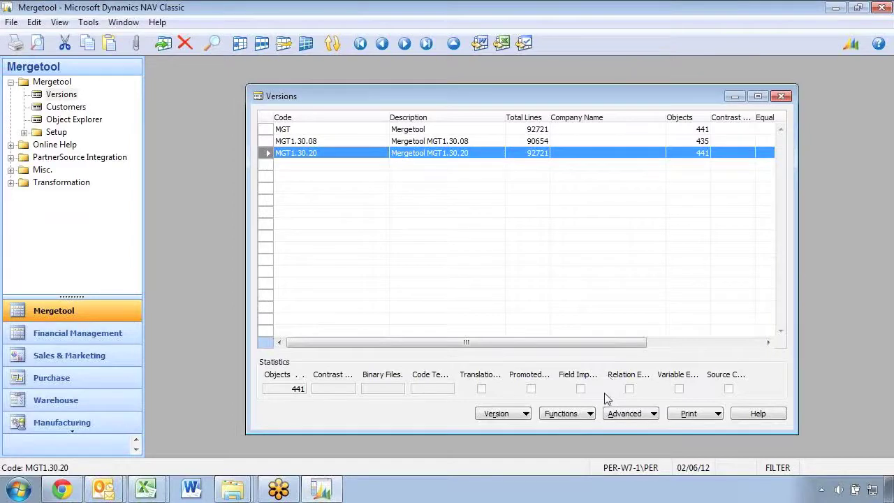
{"action": "left_click", "coordinate": [581, 416]}
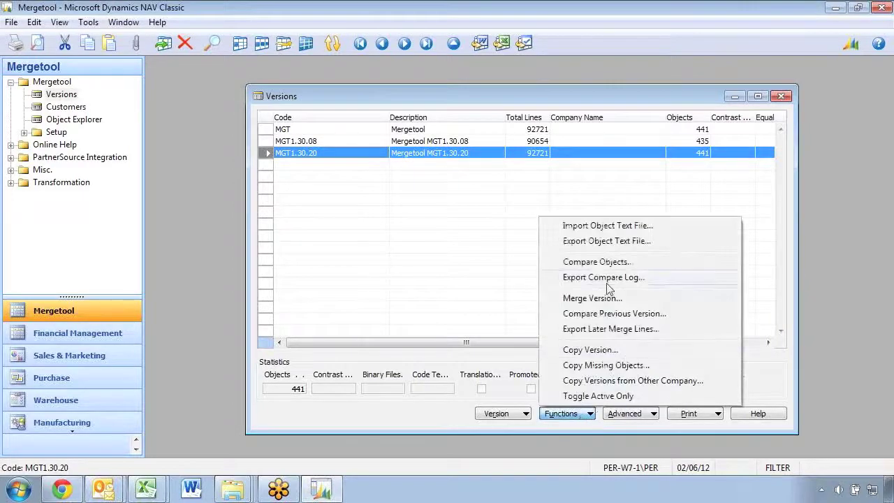
{"action": "left_click", "coordinate": [587, 263]}
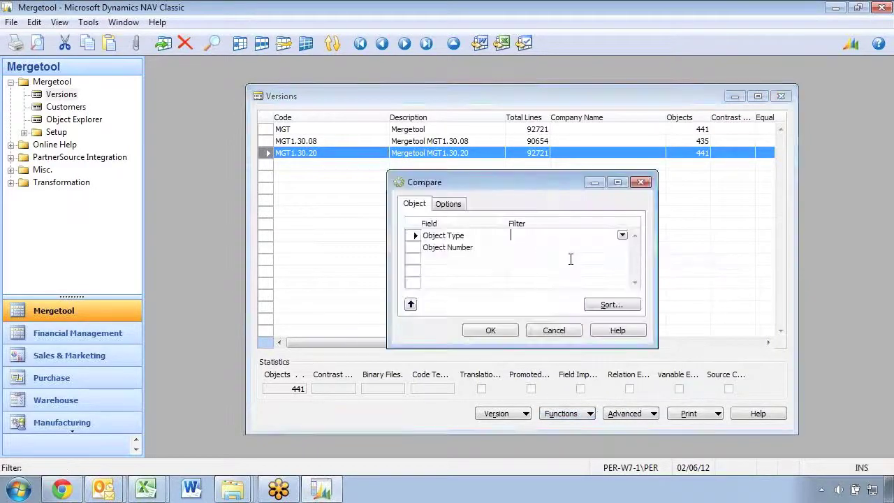
{"action": "left_click", "coordinate": [447, 206]}
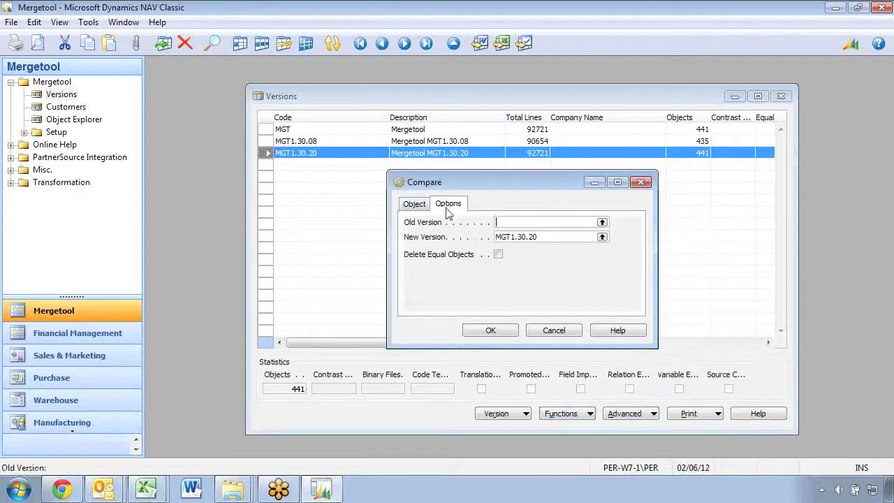
{"action": "left_click", "coordinate": [602, 222]}
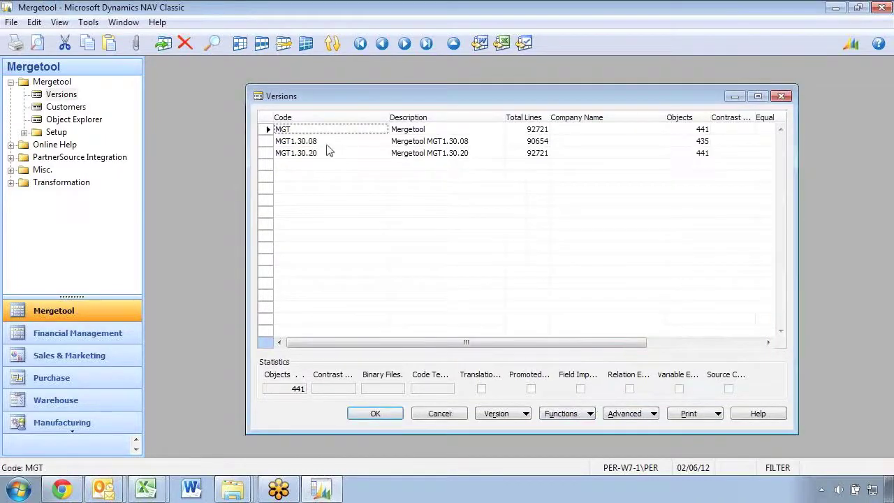
{"action": "left_click", "coordinate": [302, 142]}
{"action": "left_click", "coordinate": [375, 414]}
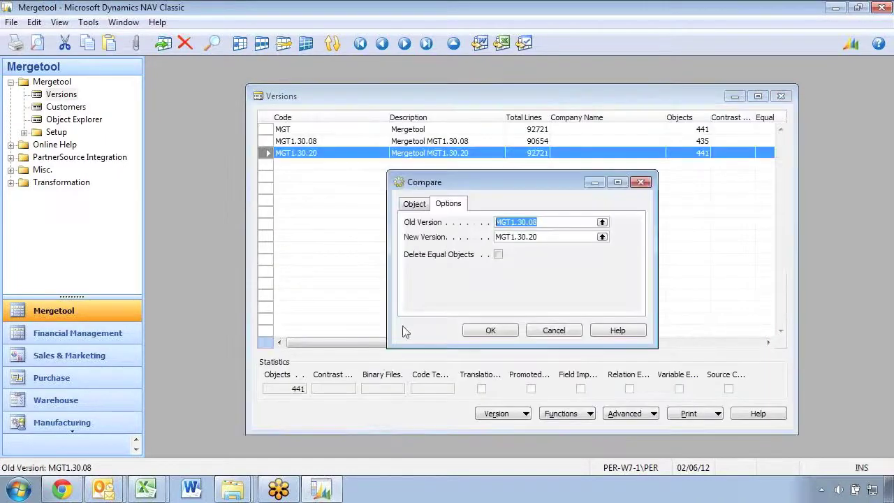
Step: Enable Delete Equal Objects and run the comparison of the two versions
{"action": "left_click", "coordinate": [498, 255]}
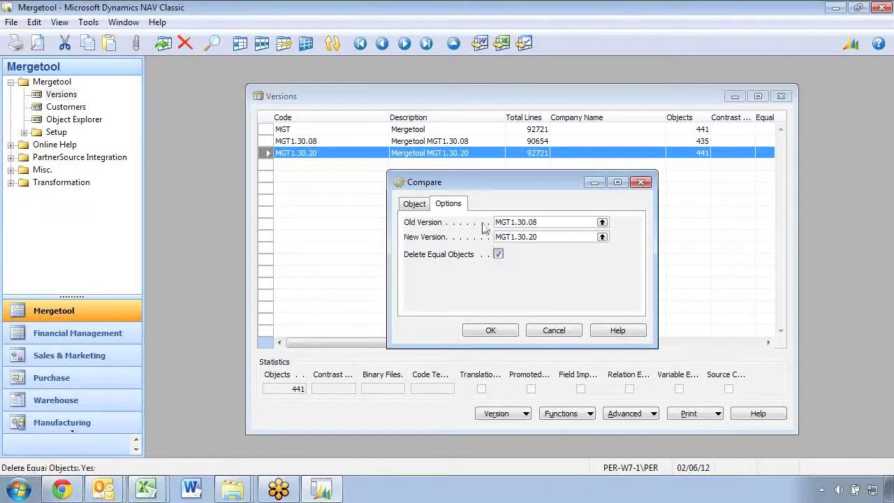
{"action": "left_click", "coordinate": [491, 331]}
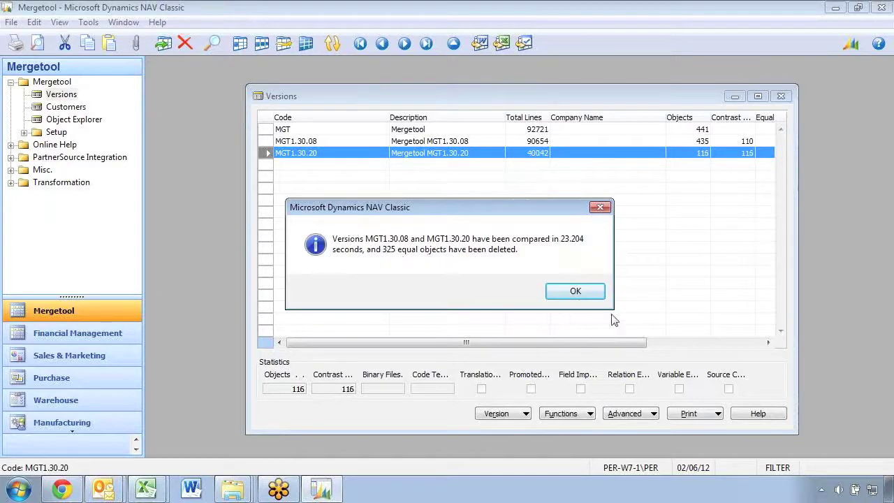
{"action": "left_click", "coordinate": [590, 297]}
Step: Review the object and contrast counts of the compared versions in the version list
{"action": "key", "text": "Down"}
{"action": "key", "text": "Tab"}
{"action": "key", "text": "Tab"}
{"action": "key", "text": "Tab"}
{"action": "key", "text": "Down"}
{"action": "key", "text": "shift+Tab"}
{"action": "key", "text": "shift+Tab"}
{"action": "key", "text": "shift+Tab"}
{"action": "key", "text": "shift+Tab"}
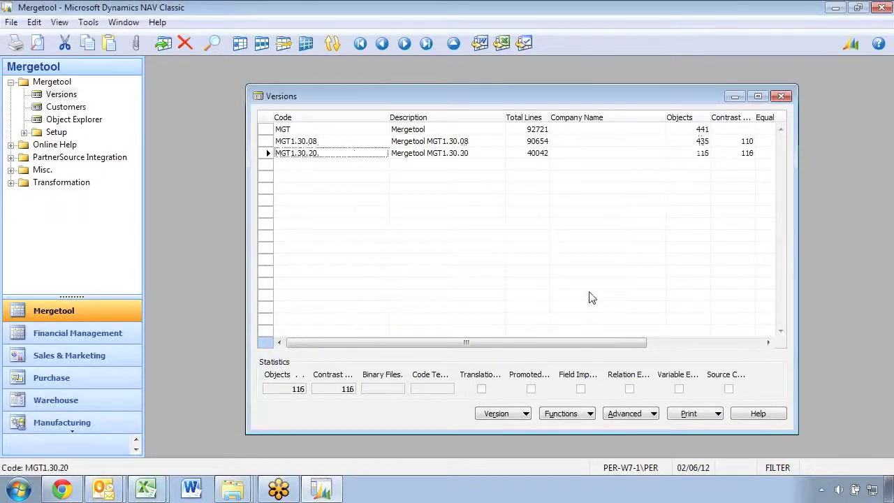
Step: Open the contrasts of version MGT1.30.20 and show the log lines for table 14120001 MGT Version
{"action": "left_click", "coordinate": [513, 418]}
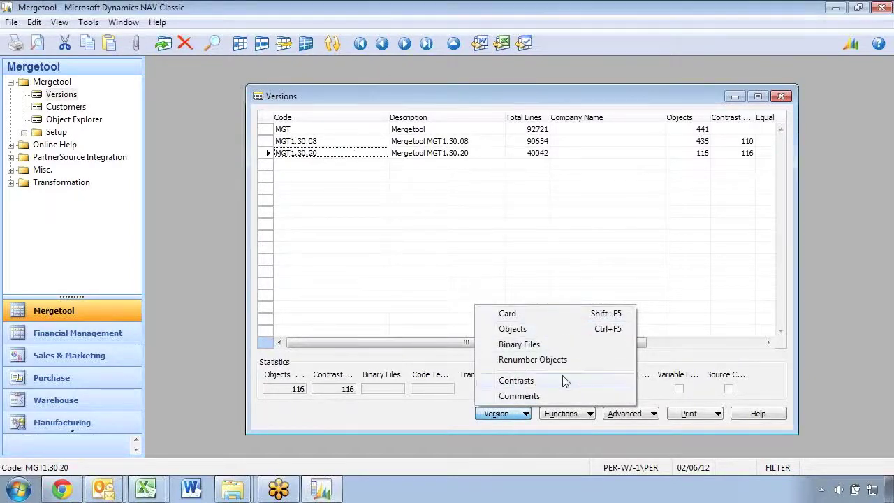
{"action": "left_click", "coordinate": [520, 382]}
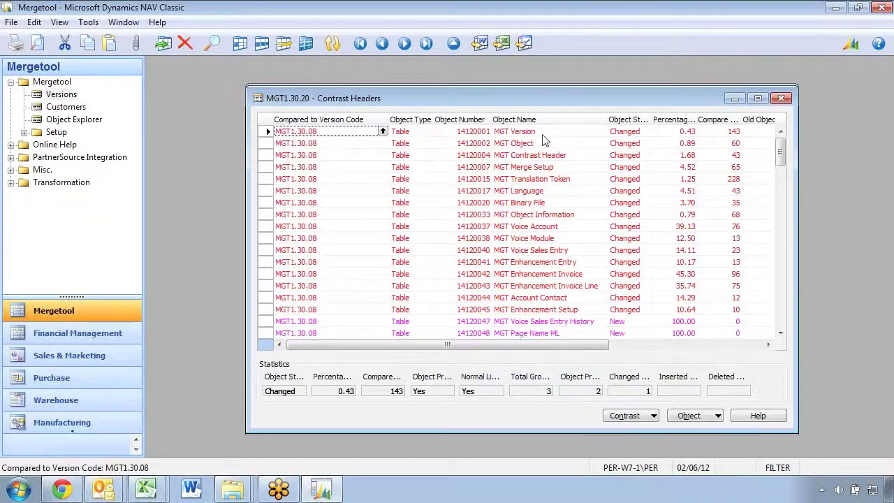
{"action": "left_click", "coordinate": [689, 135]}
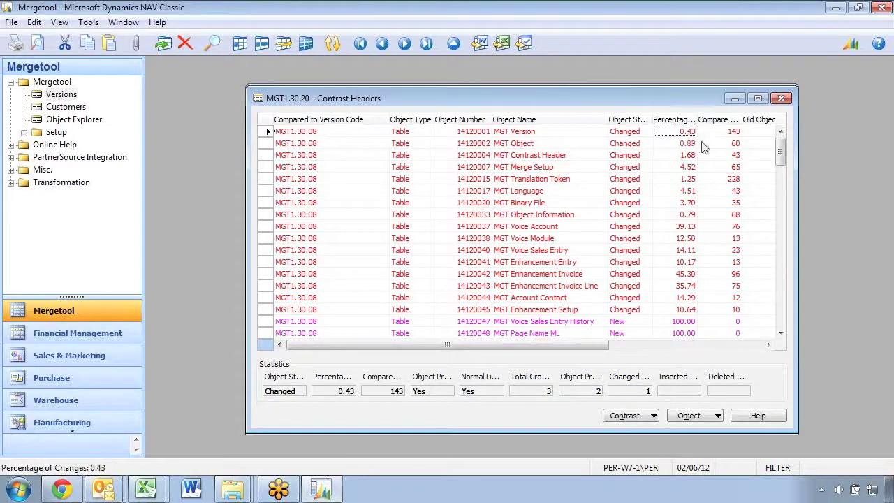
{"action": "left_click", "coordinate": [626, 419]}
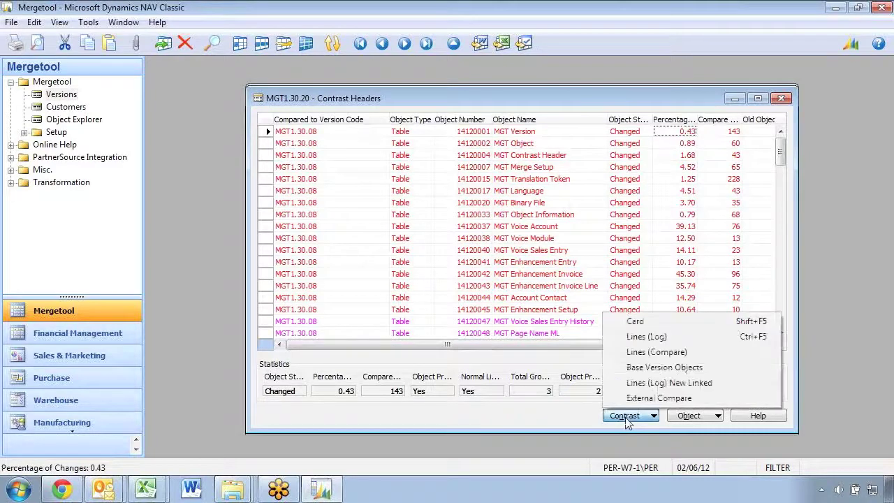
{"action": "left_click", "coordinate": [639, 339]}
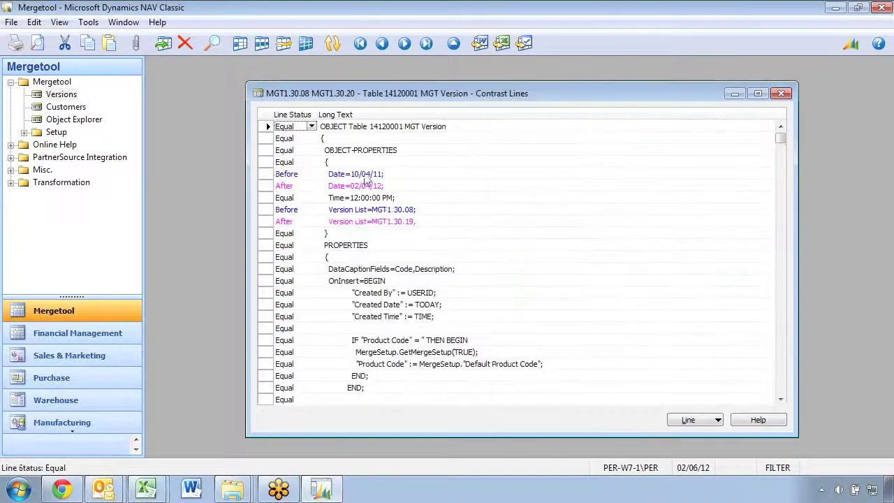
Step: Step through the next changes in the contrast lines of the MGT Version table
{"action": "left_click", "coordinate": [698, 424]}
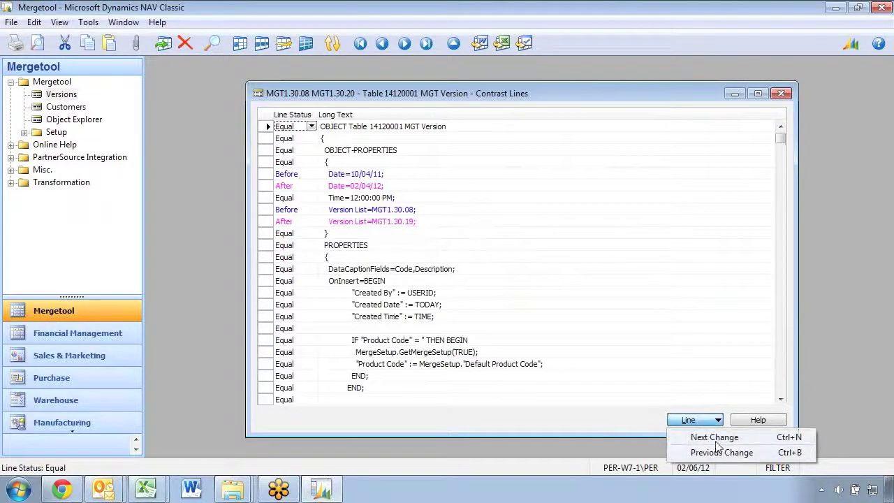
{"action": "left_click", "coordinate": [708, 435]}
{"action": "left_click", "coordinate": [699, 421]}
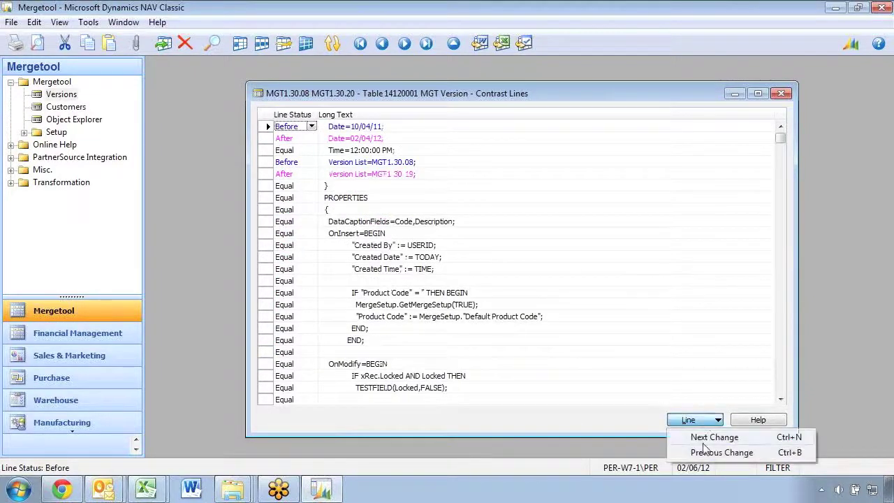
{"action": "left_click", "coordinate": [705, 433]}
{"action": "key", "text": "ctrl+Down"}
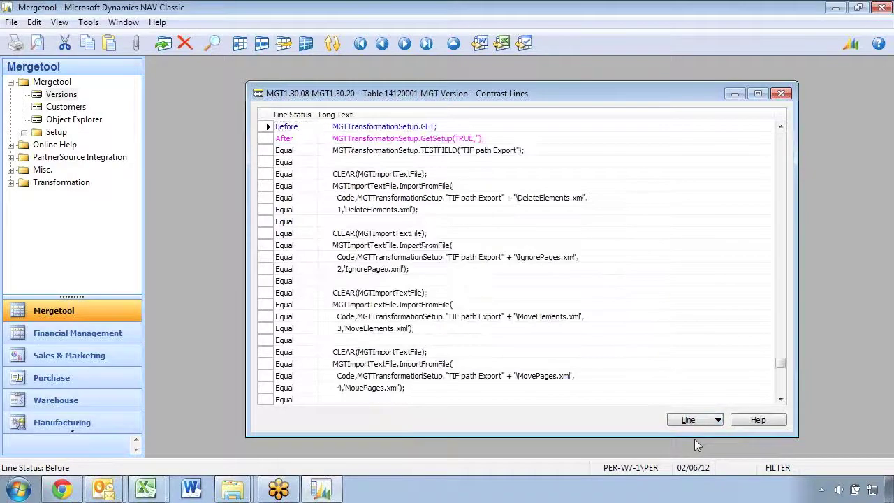
Step: Look for any further changes in the MGT Version contrast lines and return to the contrast headers
{"action": "key", "text": "ctrl+Down"}
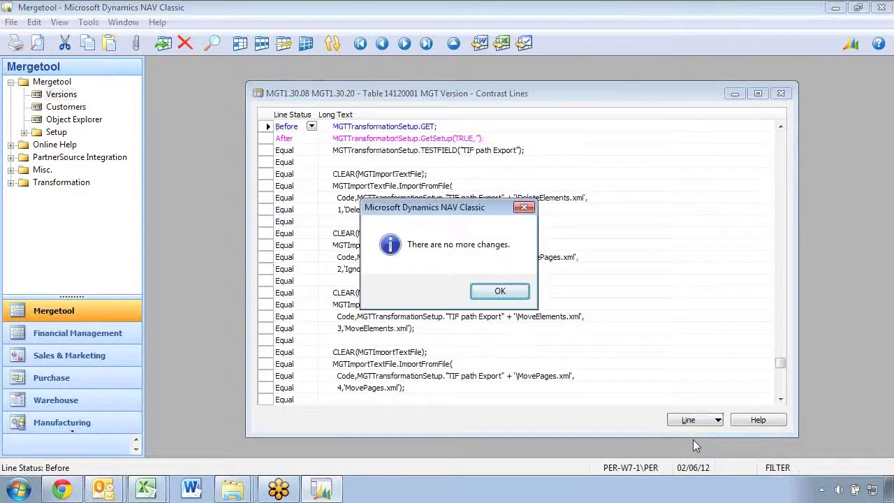
{"action": "key", "text": "Return"}
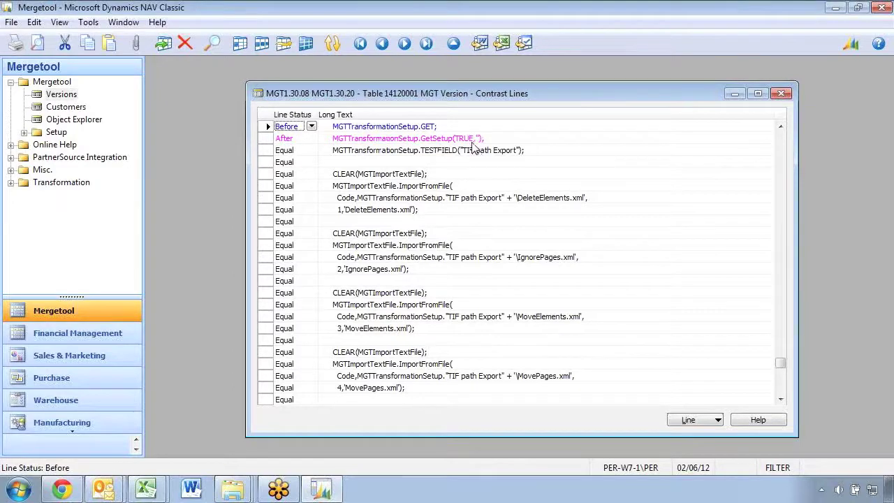
{"action": "key", "text": "Escape"}
Step: Examine the object statuses of the tables and forms in the contrast headers, including the new table MGT Voice Sales Entry History
{"action": "left_click", "coordinate": [517, 324]}
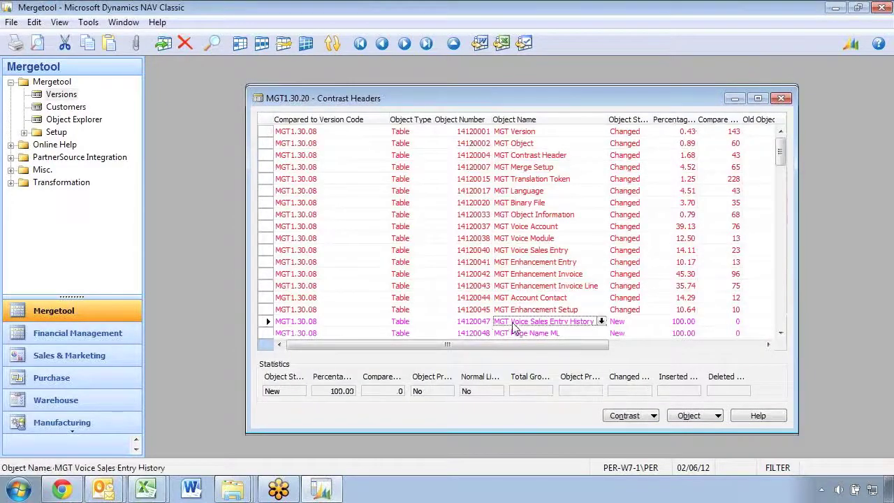
{"action": "key", "text": "Down"}
{"action": "key", "text": "Down"}
{"action": "key", "text": "Down"}
{"action": "key", "text": "Down"}
{"action": "key", "text": "Down"}
{"action": "key", "text": "Down"}
{"action": "key", "text": "Down"}
{"action": "key", "text": "Down"}
{"action": "key", "text": "Down"}
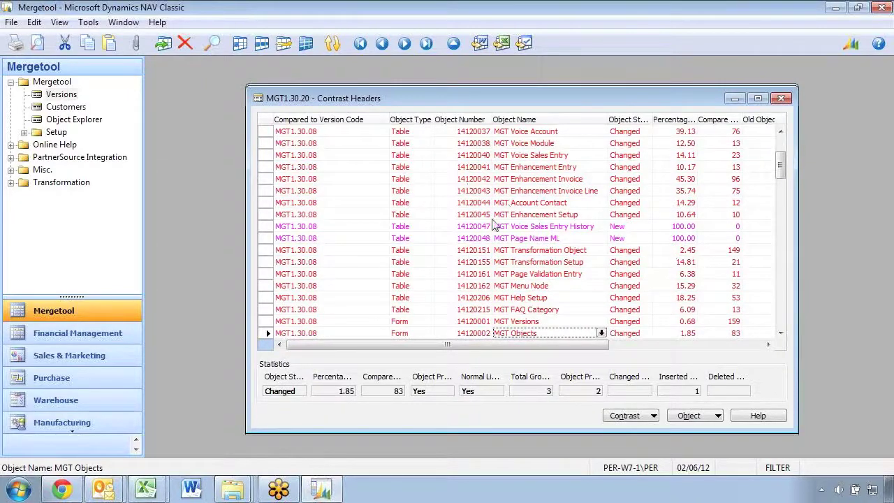
{"action": "left_click", "coordinate": [535, 226]}
{"action": "left_click", "coordinate": [304, 230]}
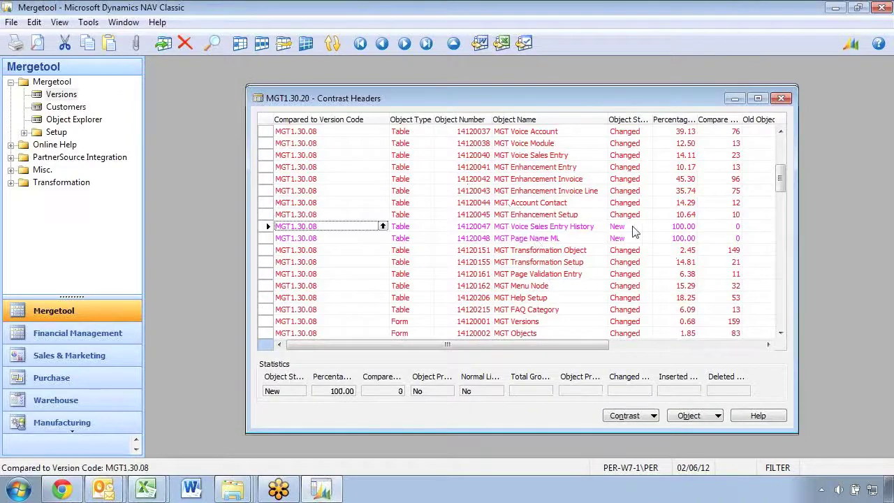
{"action": "scroll", "coordinate": [551, 283], "scroll_direction": "down", "scroll_amount": 6}
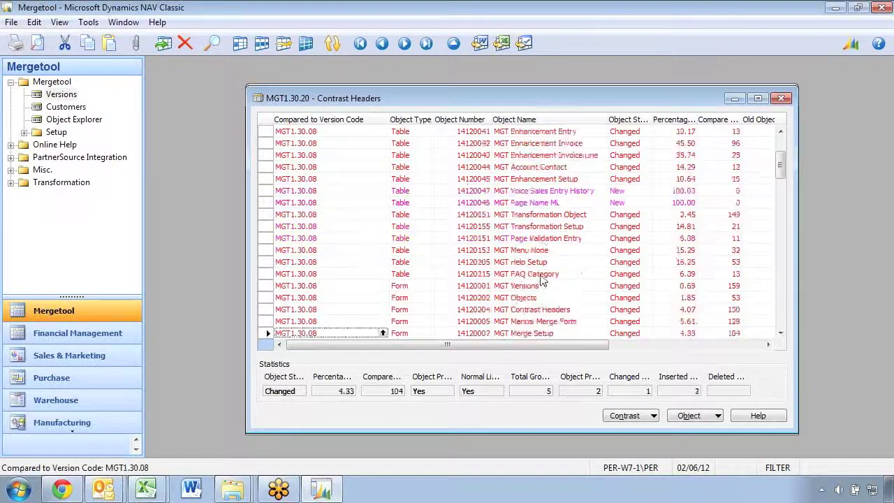
{"action": "scroll", "coordinate": [532, 210], "scroll_direction": "up", "scroll_amount": 6}
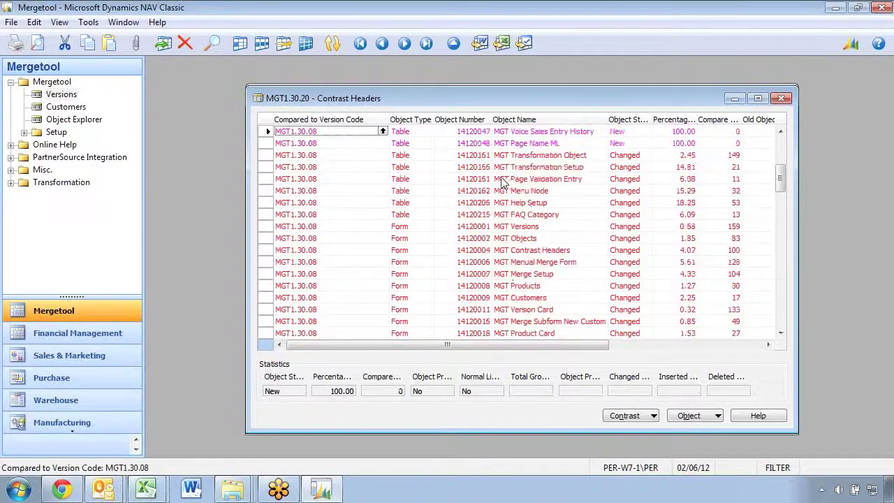
Step: Open the side-by-side line comparison of table 14120162 MGT Menu Node and reposition and enlarge its window to show more lines
{"action": "left_click", "coordinate": [522, 190]}
{"action": "left_click", "coordinate": [637, 415]}
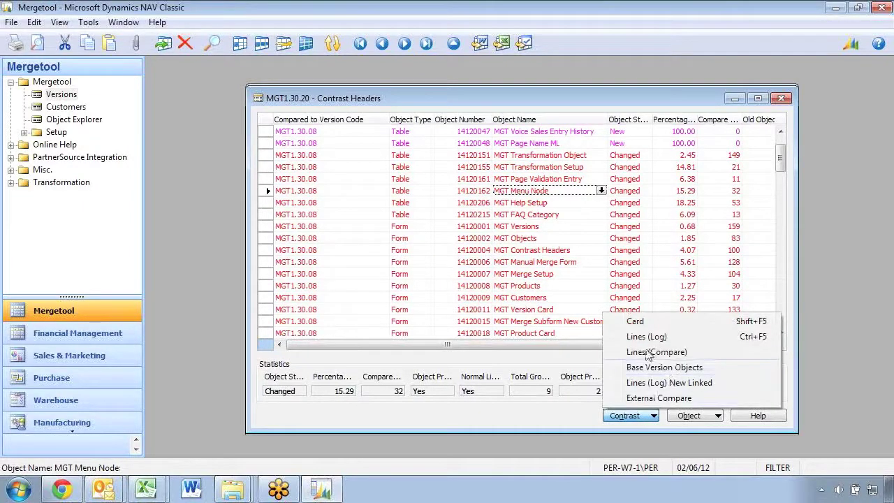
{"action": "left_click", "coordinate": [648, 353]}
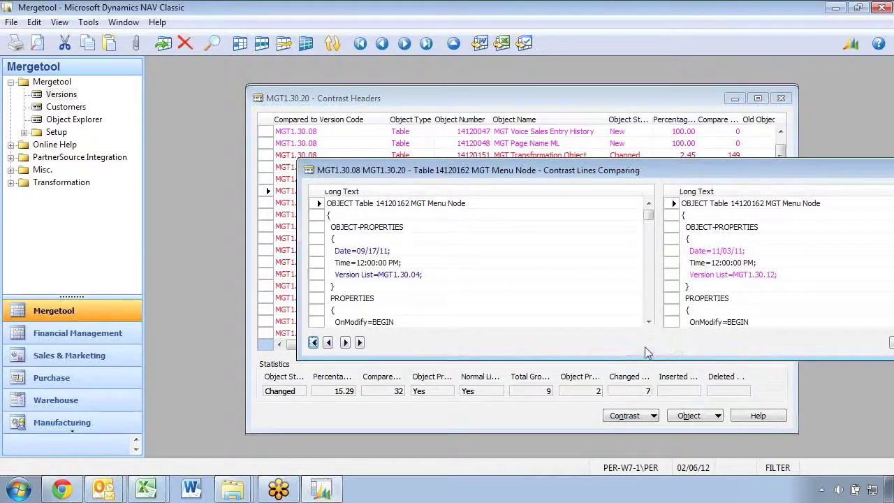
{"action": "left_click_drag", "start_coordinate": [617, 158], "coordinate": [480, 74]}
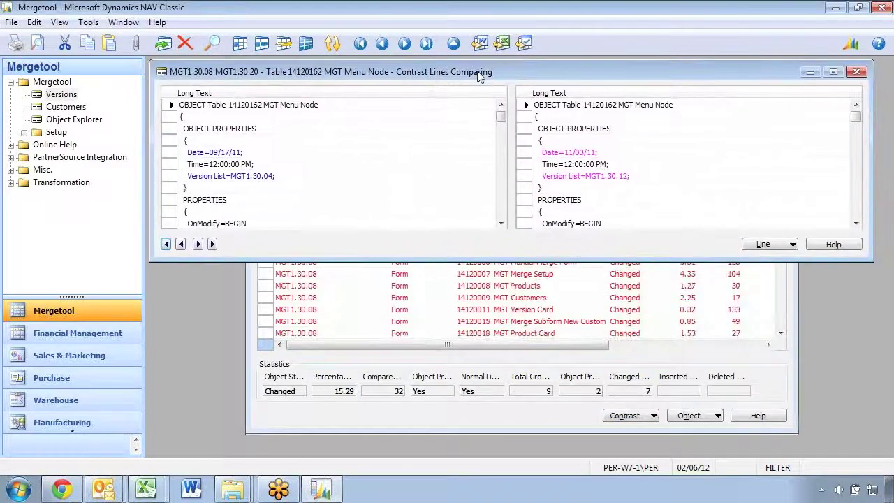
{"action": "left_click_drag", "start_coordinate": [523, 261], "coordinate": [505, 443]}
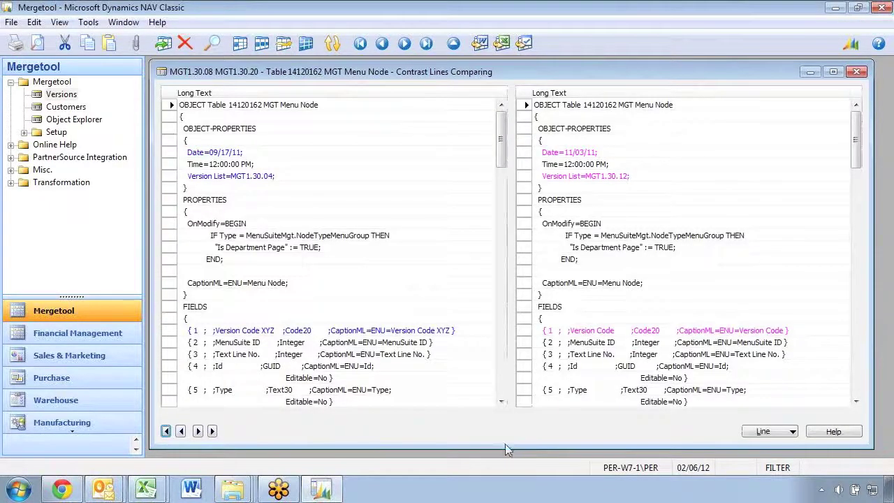
Step: Examine the MGT Menu Node differences from the object properties through the fields to the keys and code, and close the comparison
{"action": "scroll", "coordinate": [495, 399], "scroll_direction": "down", "scroll_amount": 1}
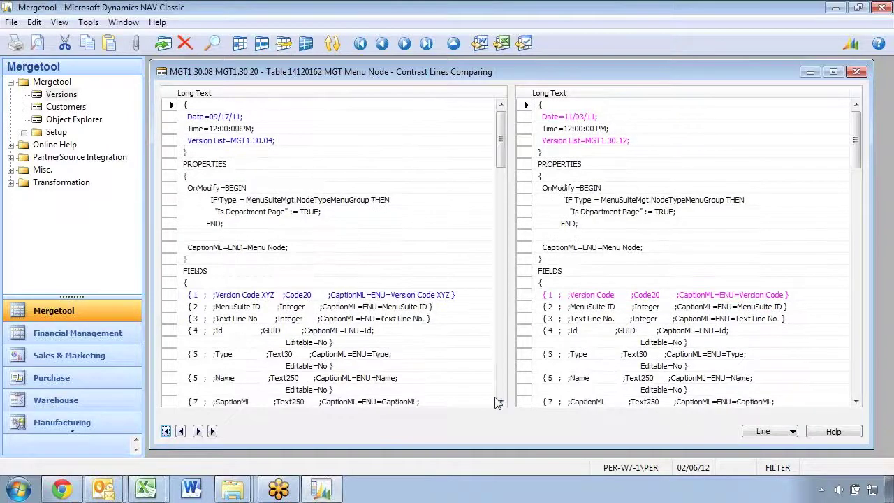
{"action": "scroll", "coordinate": [496, 403], "scroll_direction": "down", "scroll_amount": 5}
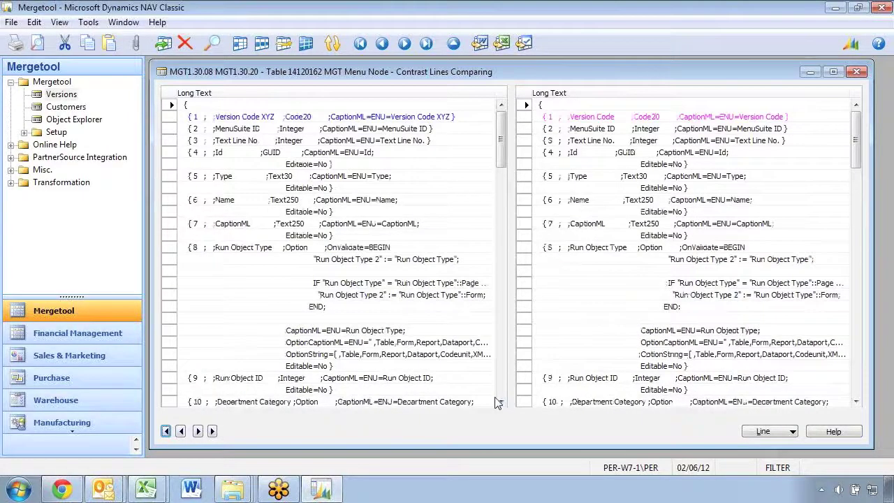
{"action": "scroll", "coordinate": [495, 403], "scroll_direction": "down", "scroll_amount": 10}
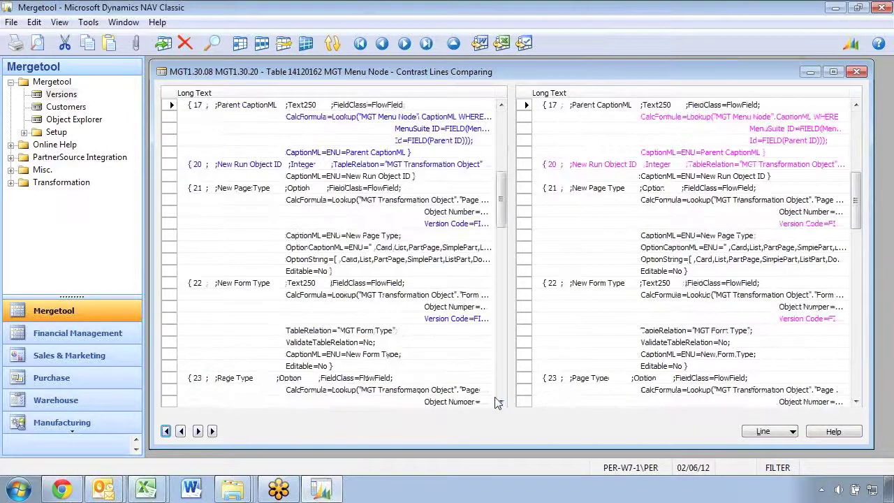
{"action": "scroll", "coordinate": [495, 403], "scroll_direction": "down", "scroll_amount": 9}
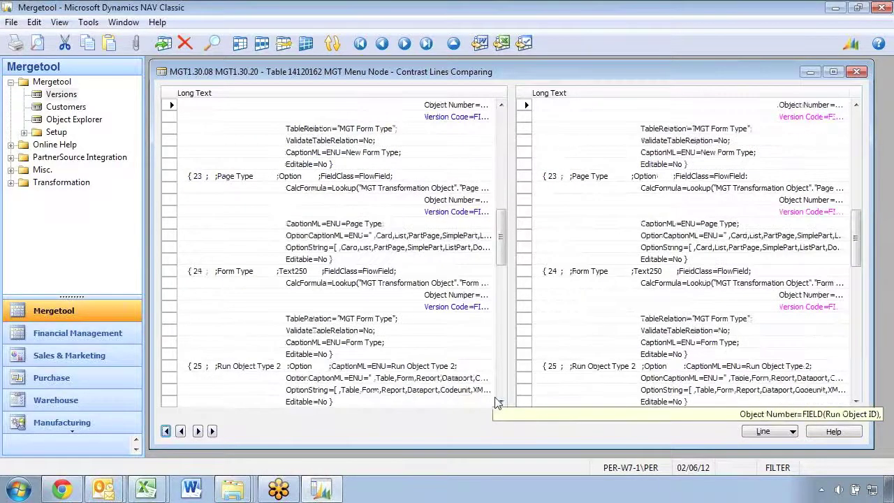
{"action": "scroll", "coordinate": [495, 403], "scroll_direction": "down", "scroll_amount": 6}
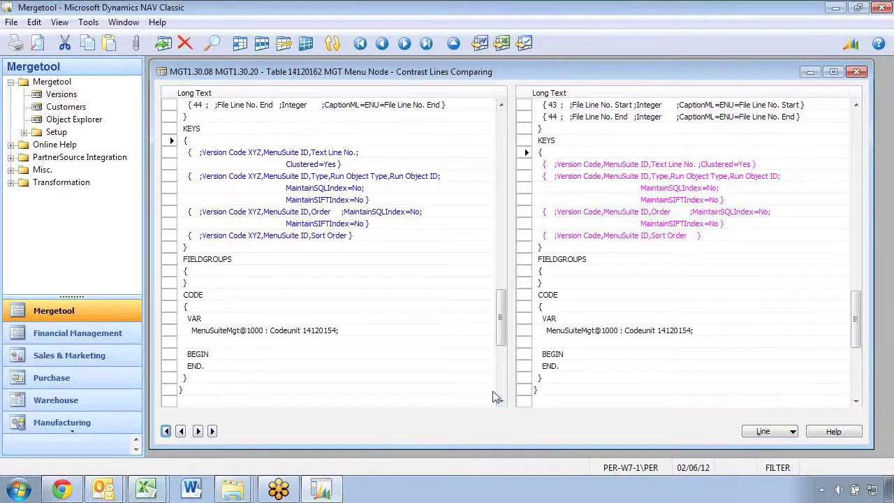
{"action": "key", "text": "Escape"}
Step: Run an external compare of the MGT Menu Node table, trusting the Beyond Compare executable, and close the resulting text comparison
{"action": "left_click", "coordinate": [639, 417]}
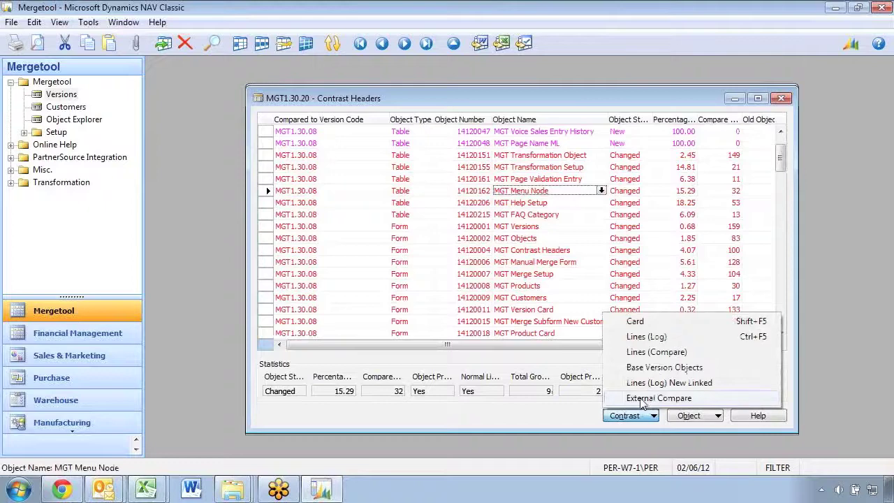
{"action": "left_click", "coordinate": [641, 400]}
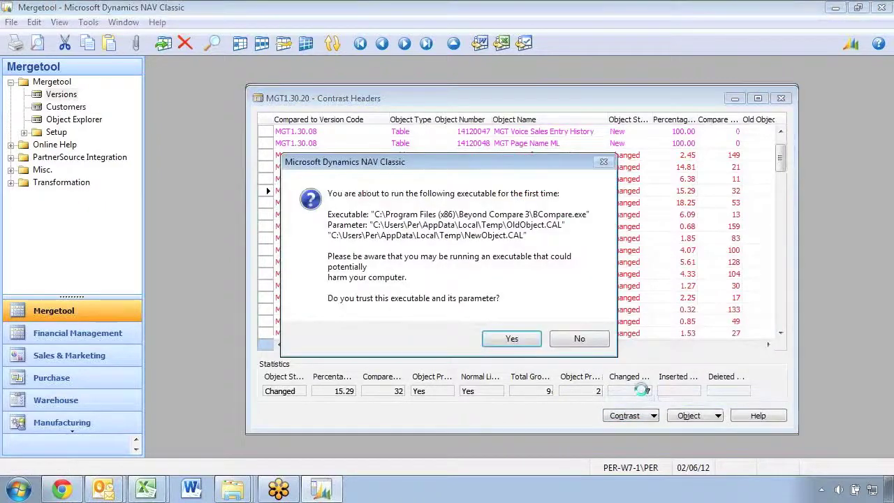
{"action": "left_click", "coordinate": [517, 340]}
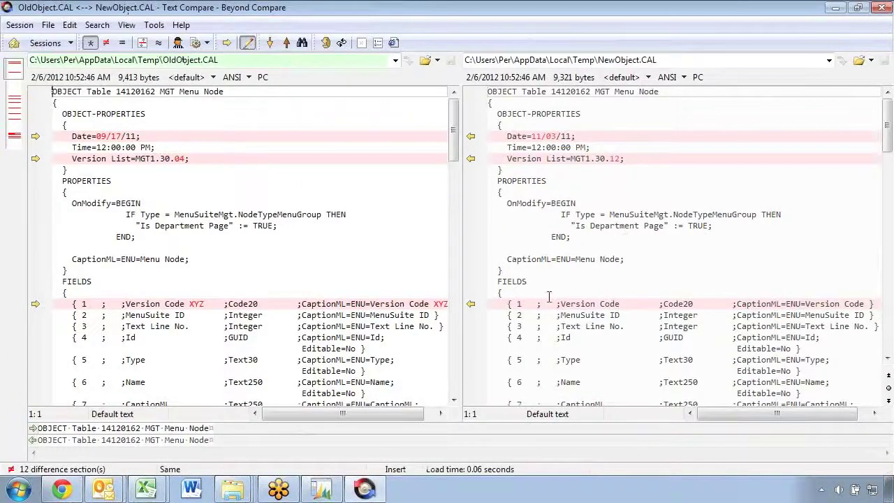
{"action": "left_click", "coordinate": [882, 10]}
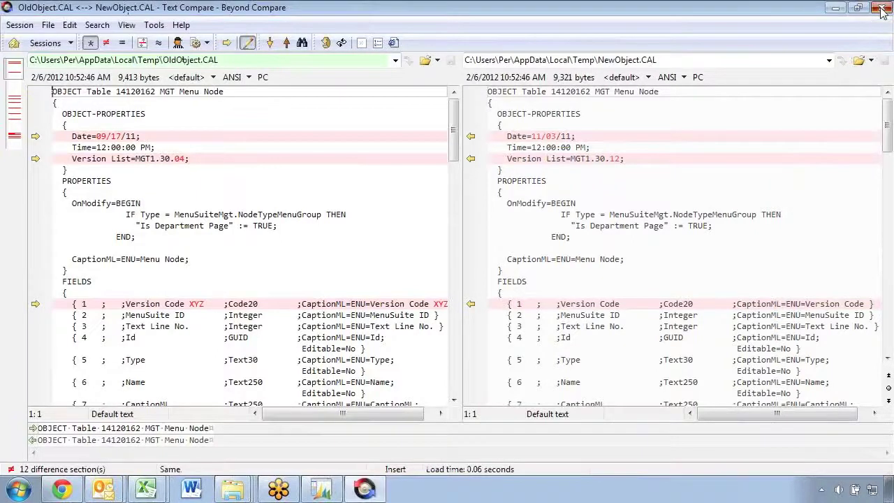